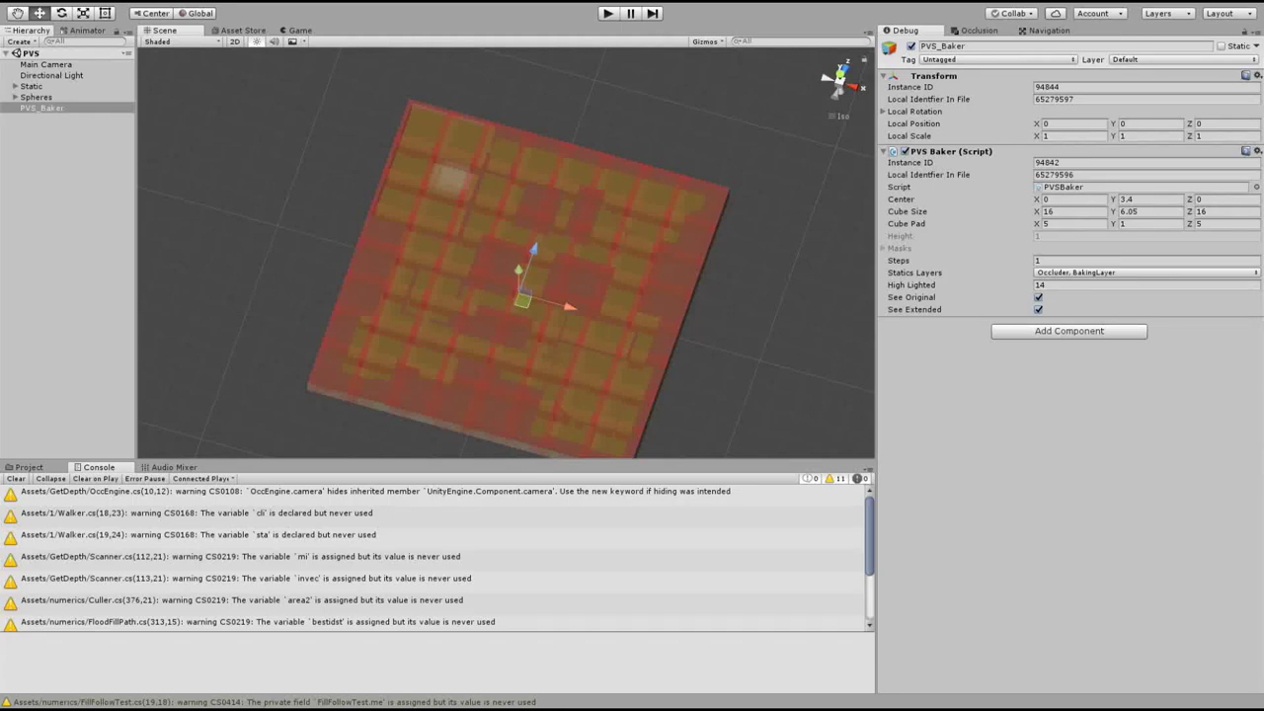
- Enter Play mode and return to the Scene view for an overhead look at the level
{"action": "left_click", "coordinate": [615, 16]}
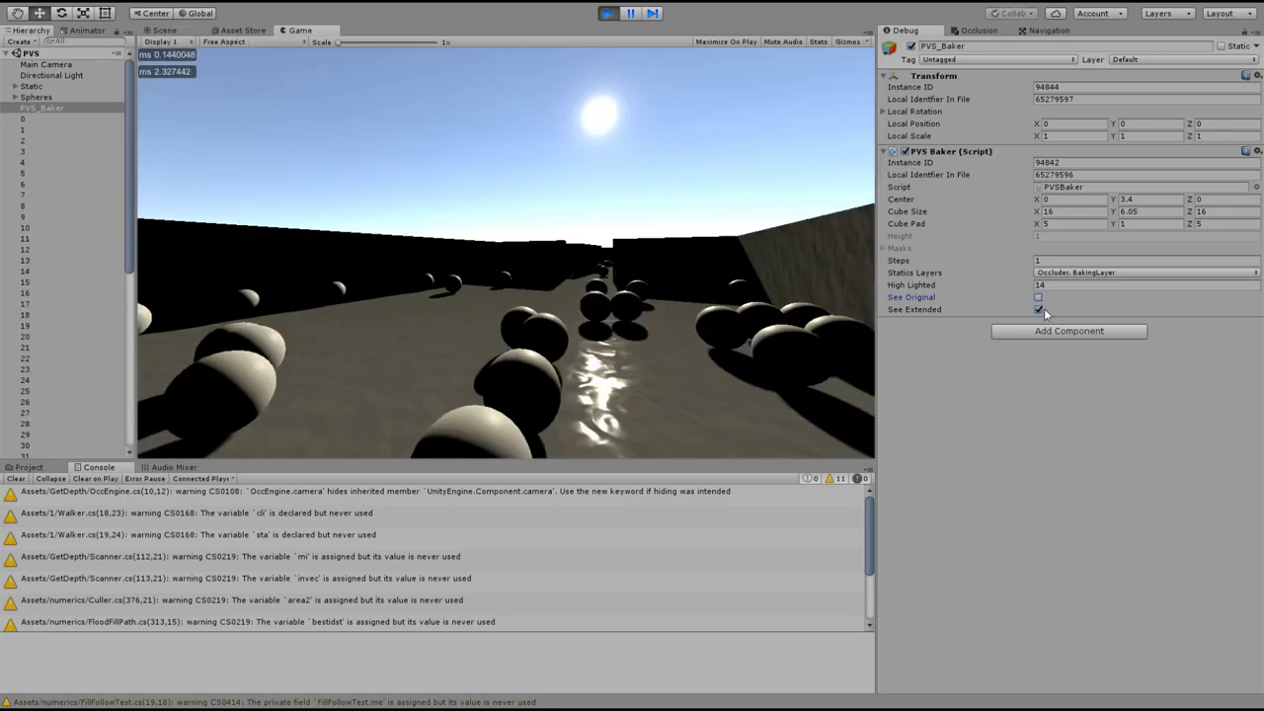
{"action": "left_click", "coordinate": [178, 30]}
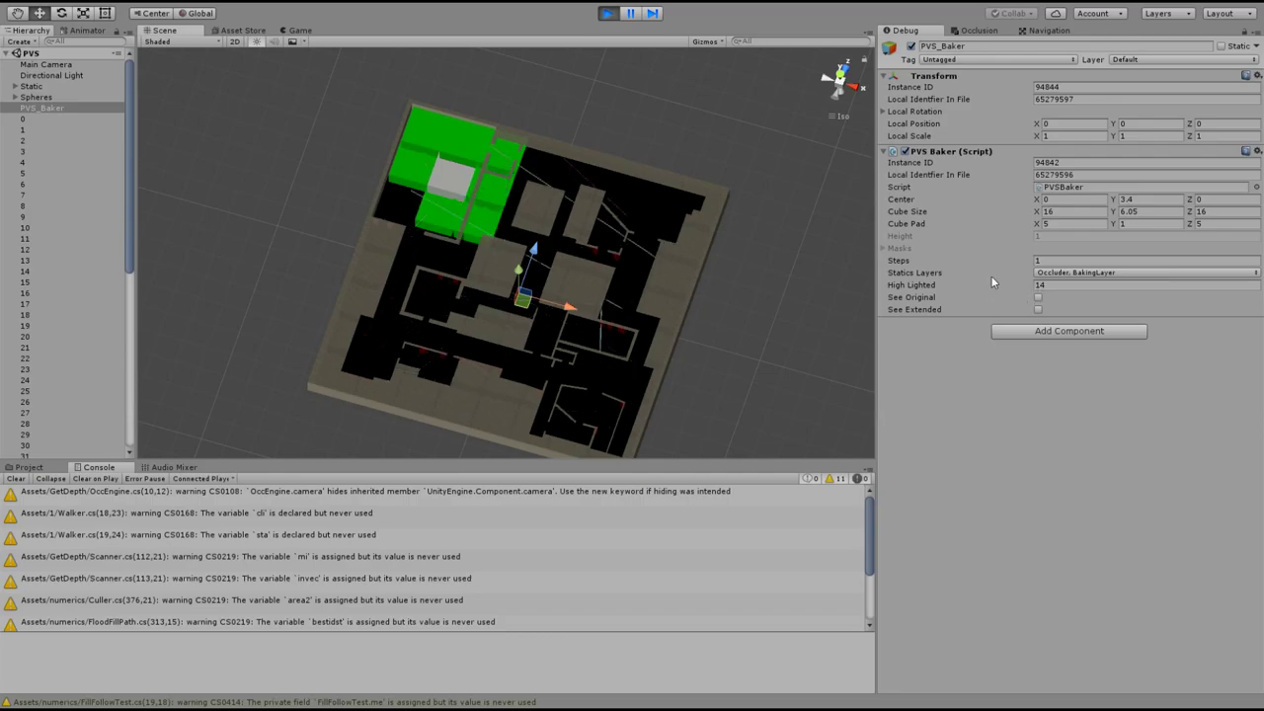
- Scrub the PVS Baker Steps value up to 1451 so rays cover the level
{"action": "mouse_move", "coordinate": [1020, 264]}
{"action": "left_mouse_down"}
{"action": "mouse_move", "coordinate": [109, 267]}
{"action": "mouse_move", "coordinate": [1018, 267]}
{"action": "left_mouse_up"}
{"action": "type", "text": "451"}
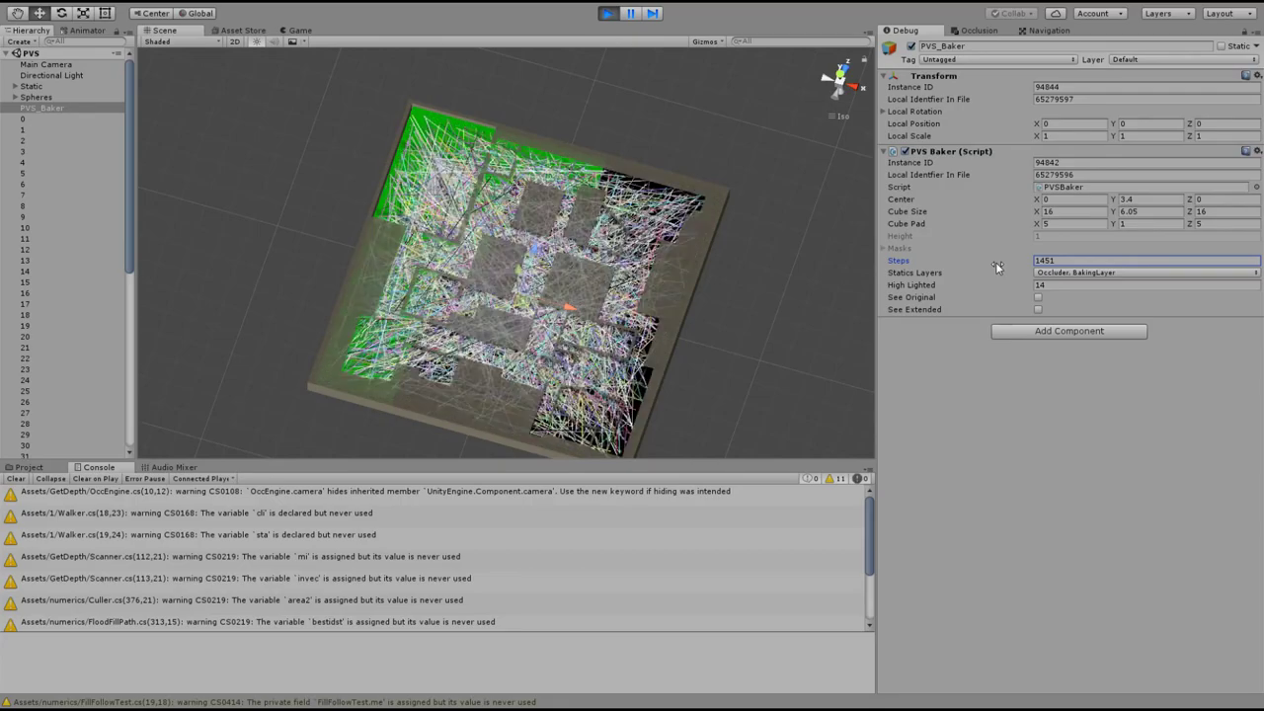
{"action": "left_click", "coordinate": [1047, 261]}
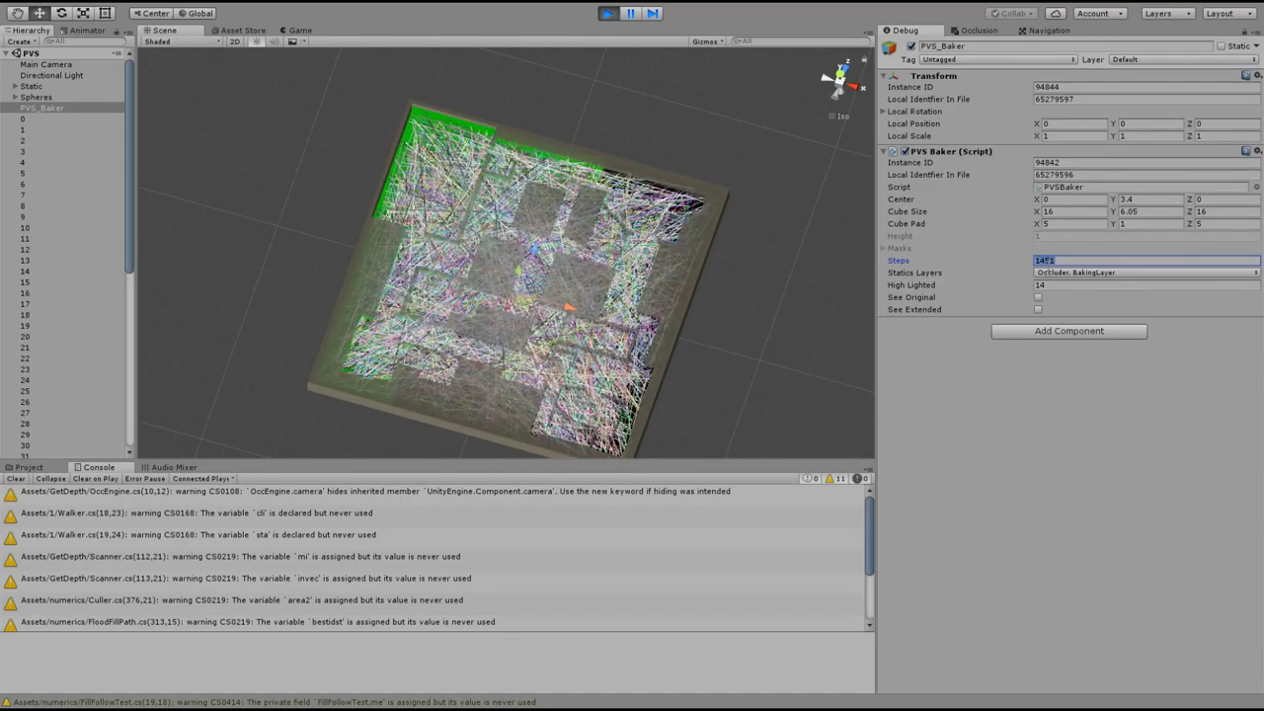
{"action": "left_click", "coordinate": [886, 248]}
{"action": "scroll", "coordinate": [948, 302], "scroll_direction": "down", "scroll_amount": 2}
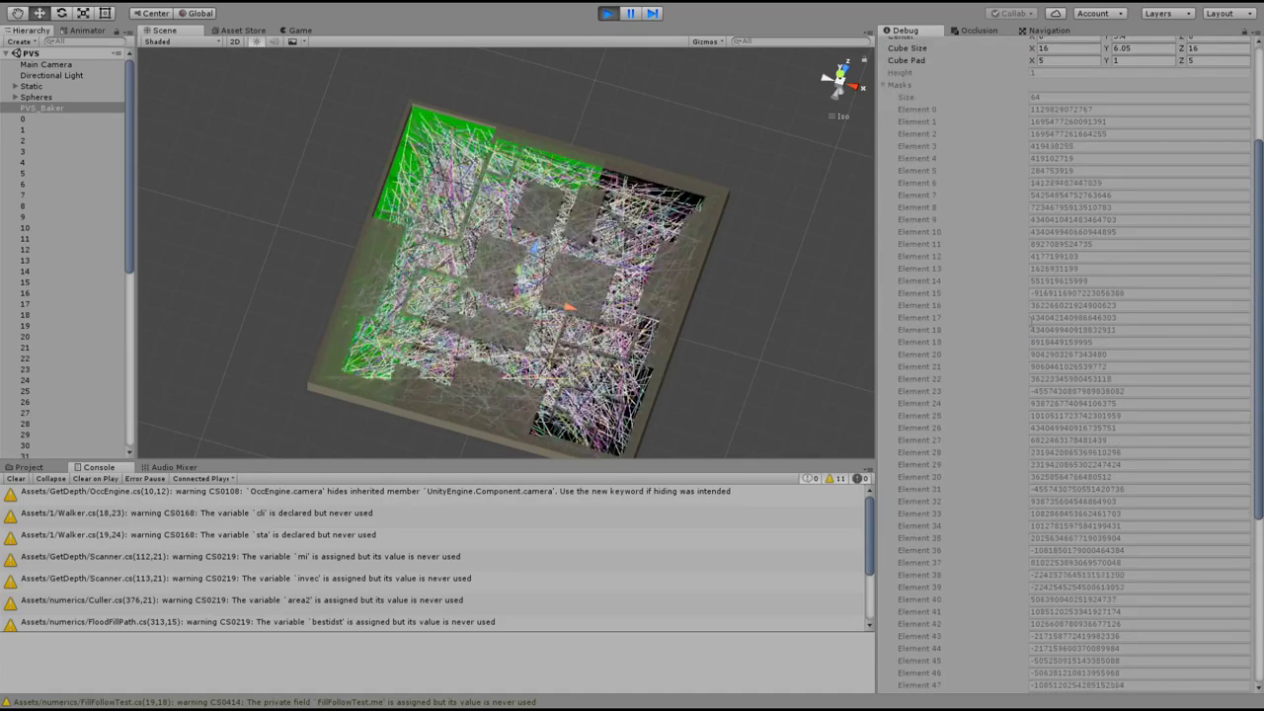
{"action": "scroll", "coordinate": [1031, 321], "scroll_direction": "down", "scroll_amount": 4}
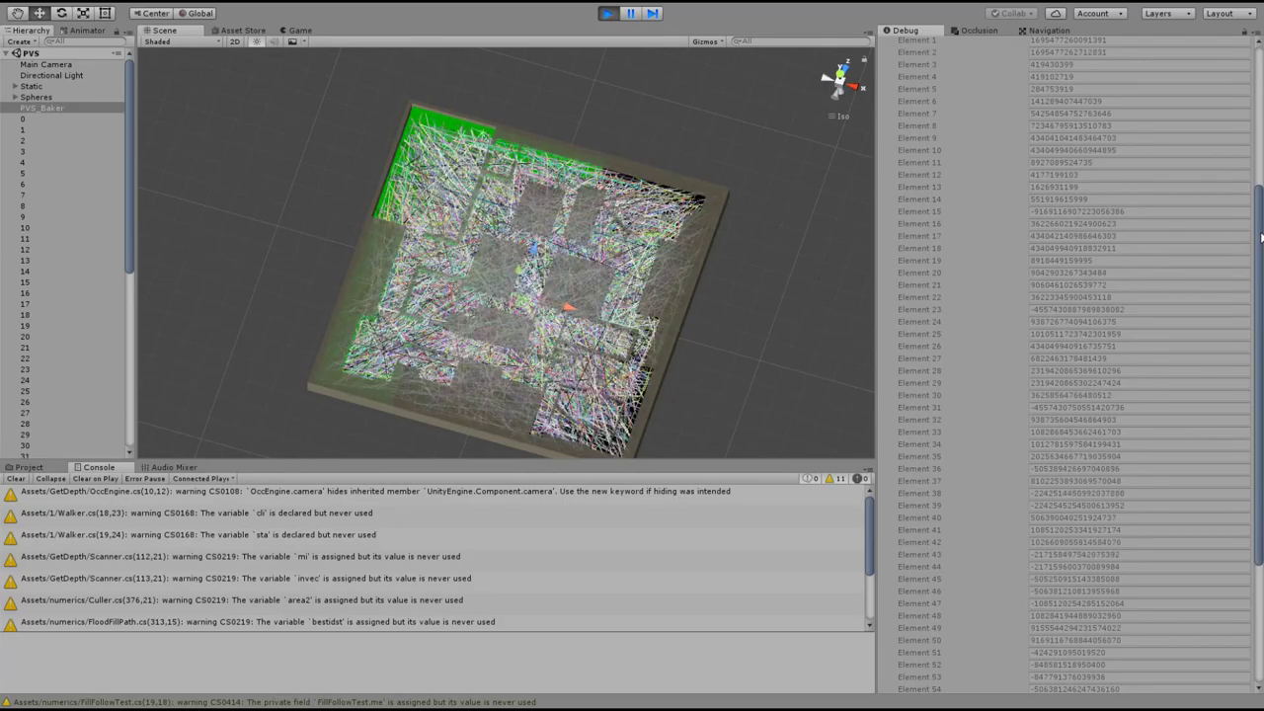
{"action": "scroll", "coordinate": [1261, 237], "scroll_direction": "down", "scroll_amount": 3}
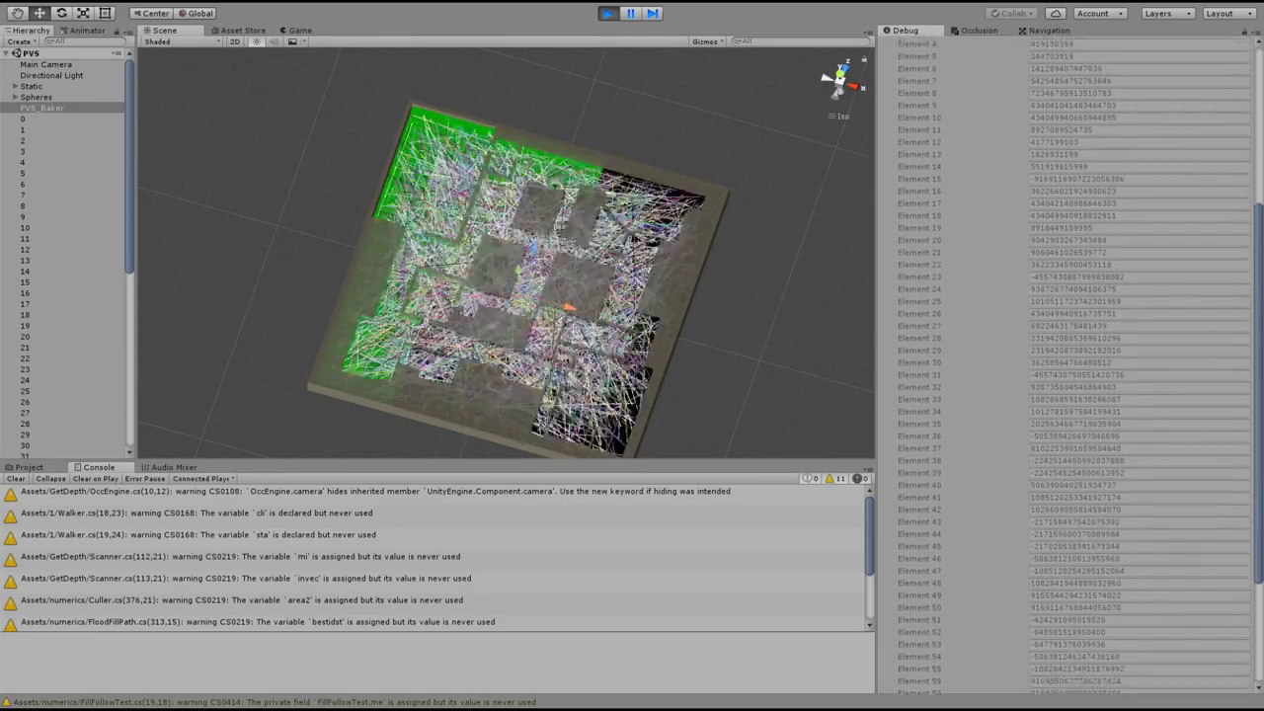
{"action": "scroll", "coordinate": [1262, 338], "scroll_direction": "down", "scroll_amount": 3}
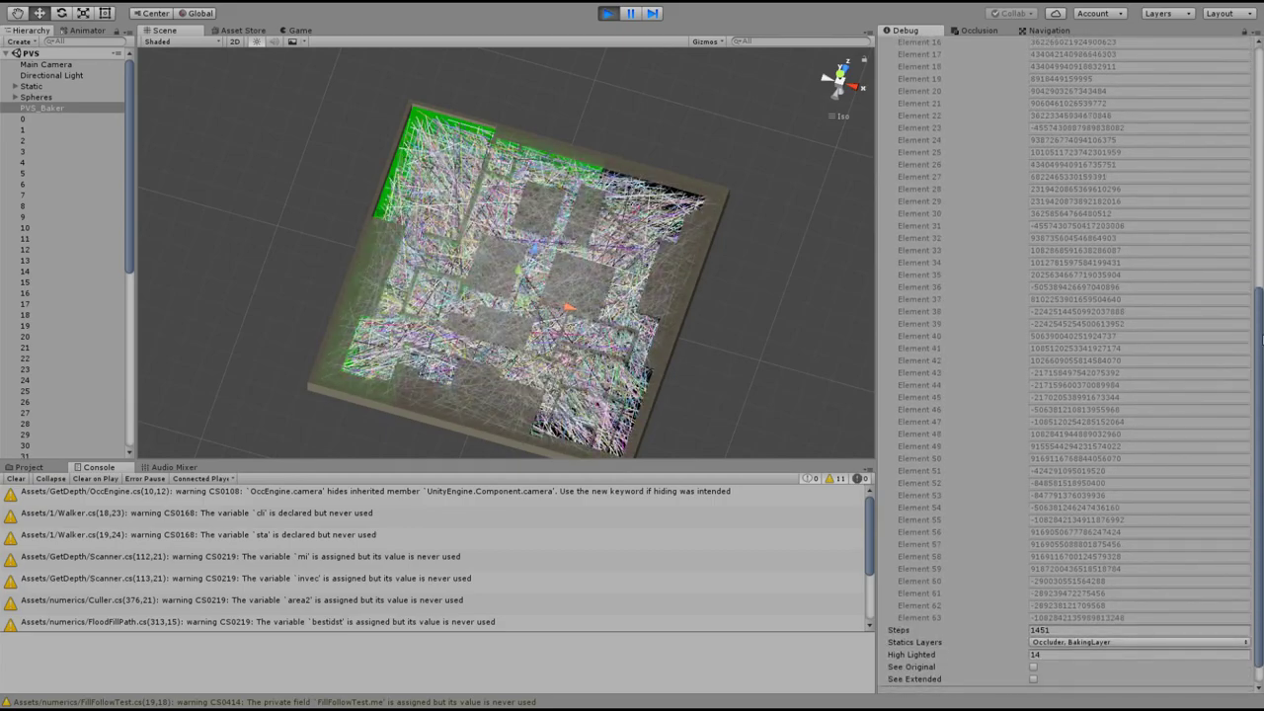
{"action": "left_click_drag", "start_coordinate": [1261, 330], "coordinate": [1244, 281]}
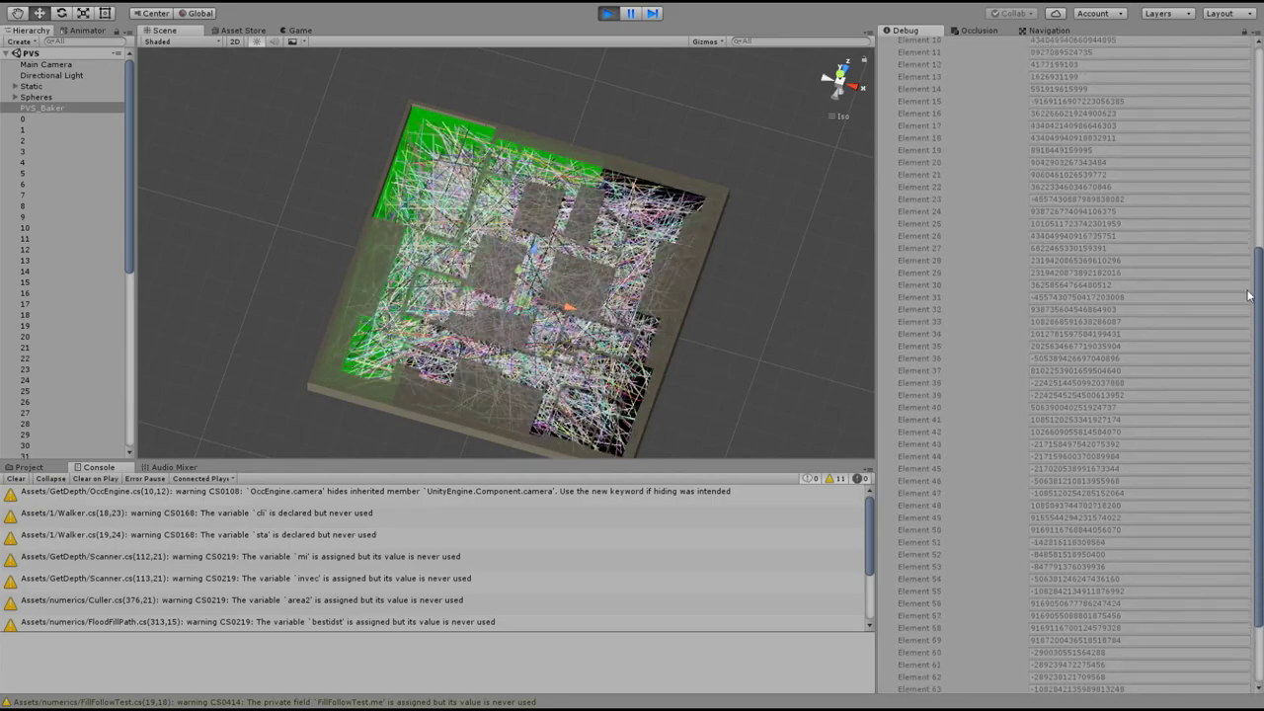
{"action": "scroll", "coordinate": [1237, 257], "scroll_direction": "up", "scroll_amount": 2}
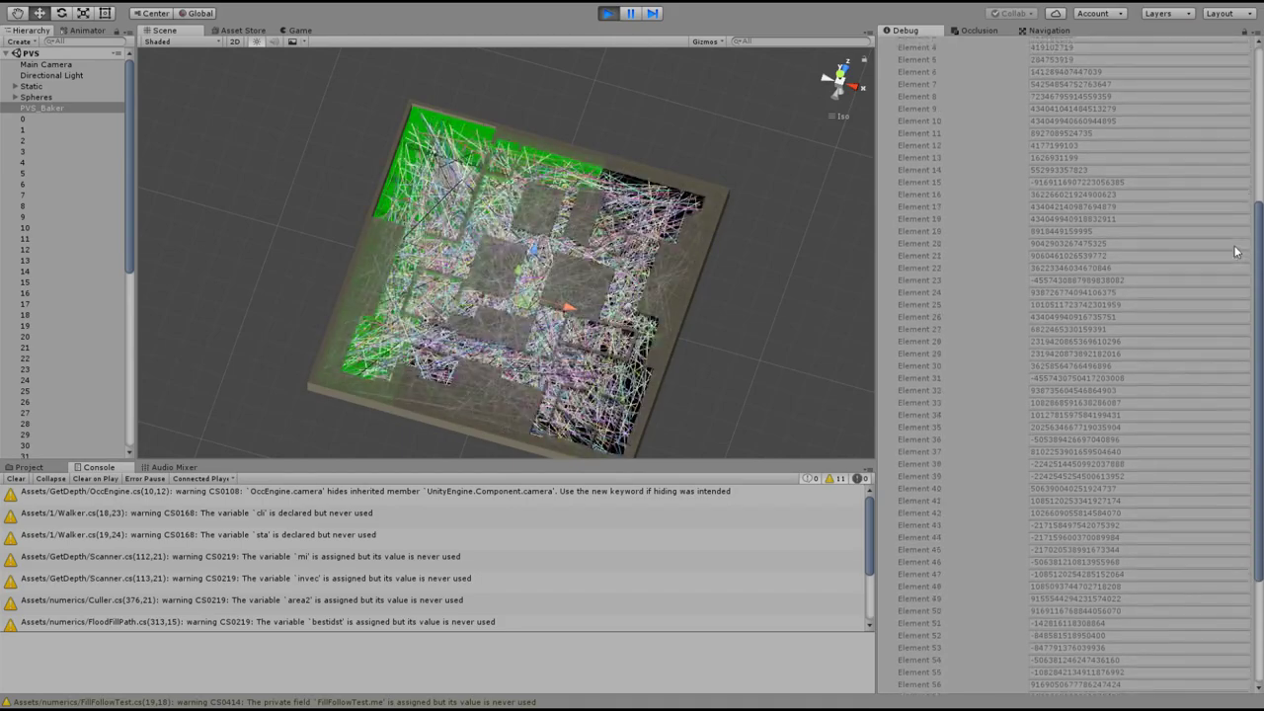
{"action": "scroll", "coordinate": [1226, 197], "scroll_direction": "up", "scroll_amount": 3}
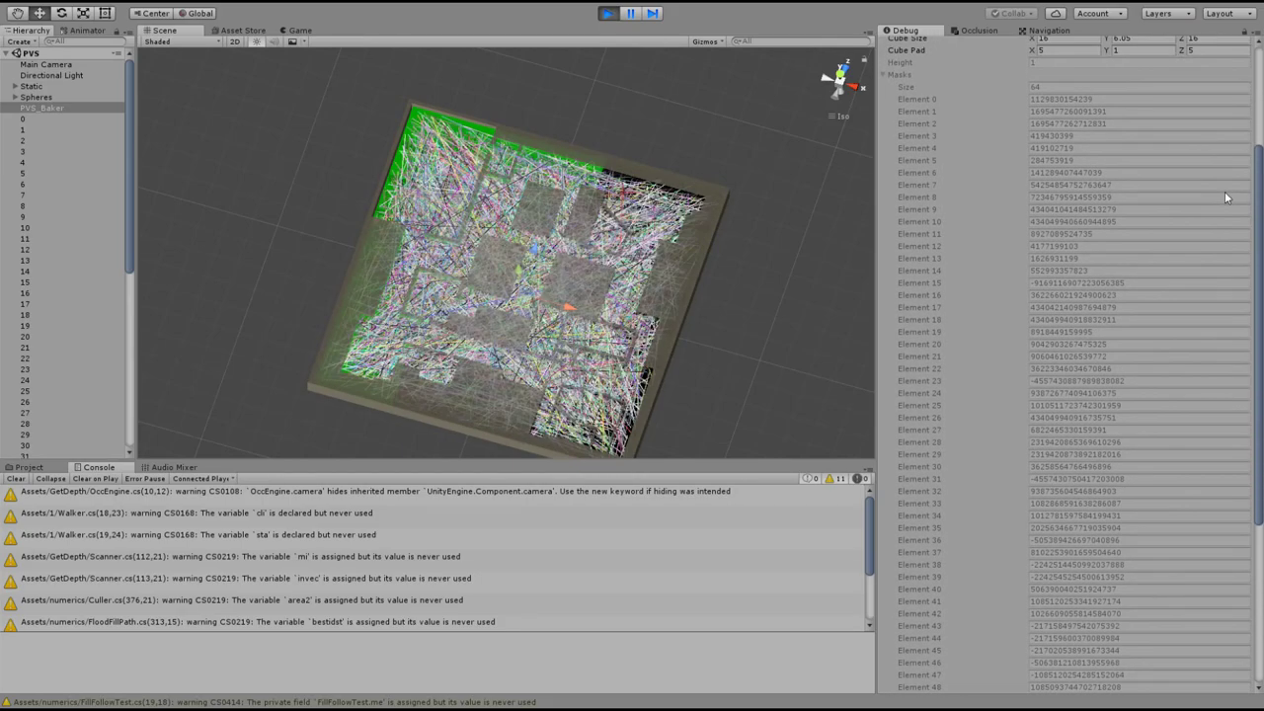
{"action": "left_click", "coordinate": [911, 74]}
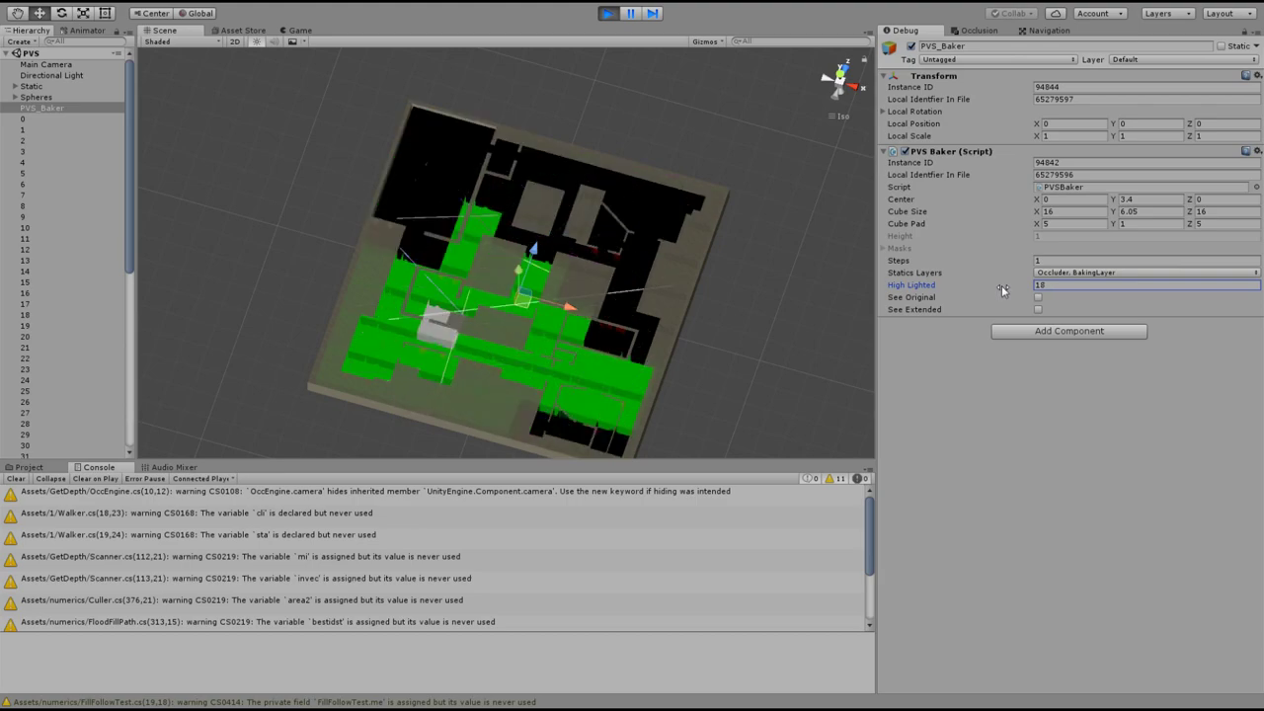
- Step the High Lighted cell index through values, ending on cell 1
{"action": "left_click_drag", "start_coordinate": [999, 285], "coordinate": [1013, 278]}
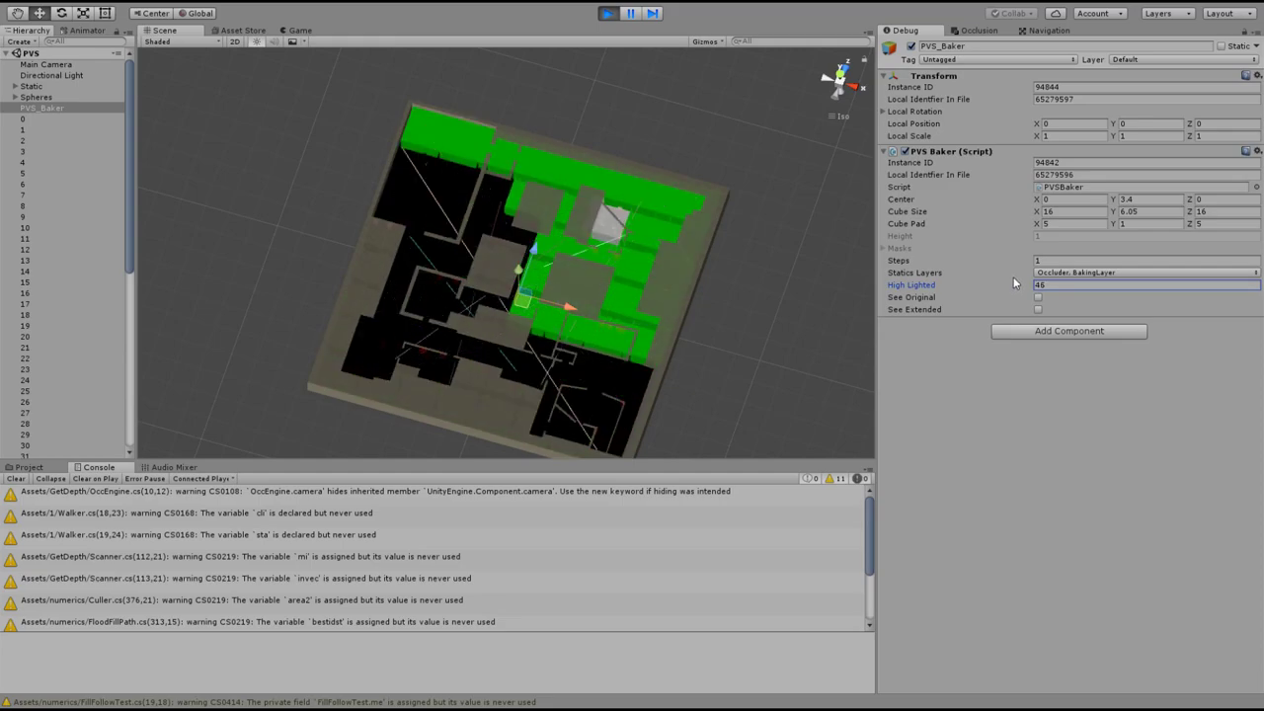
{"action": "left_click_drag", "start_coordinate": [1013, 280], "coordinate": [993, 285]}
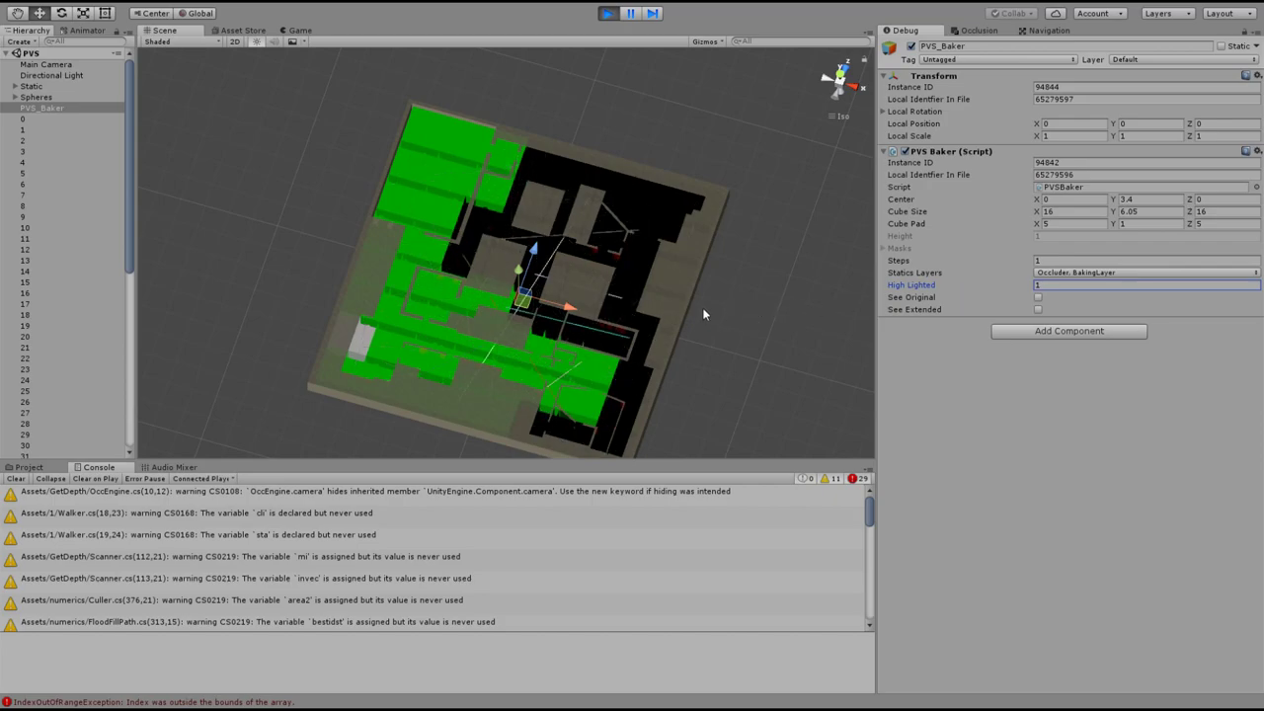
- Enter 1446 in Steps, then scrub it down to 872
{"action": "left_click", "coordinate": [960, 262]}
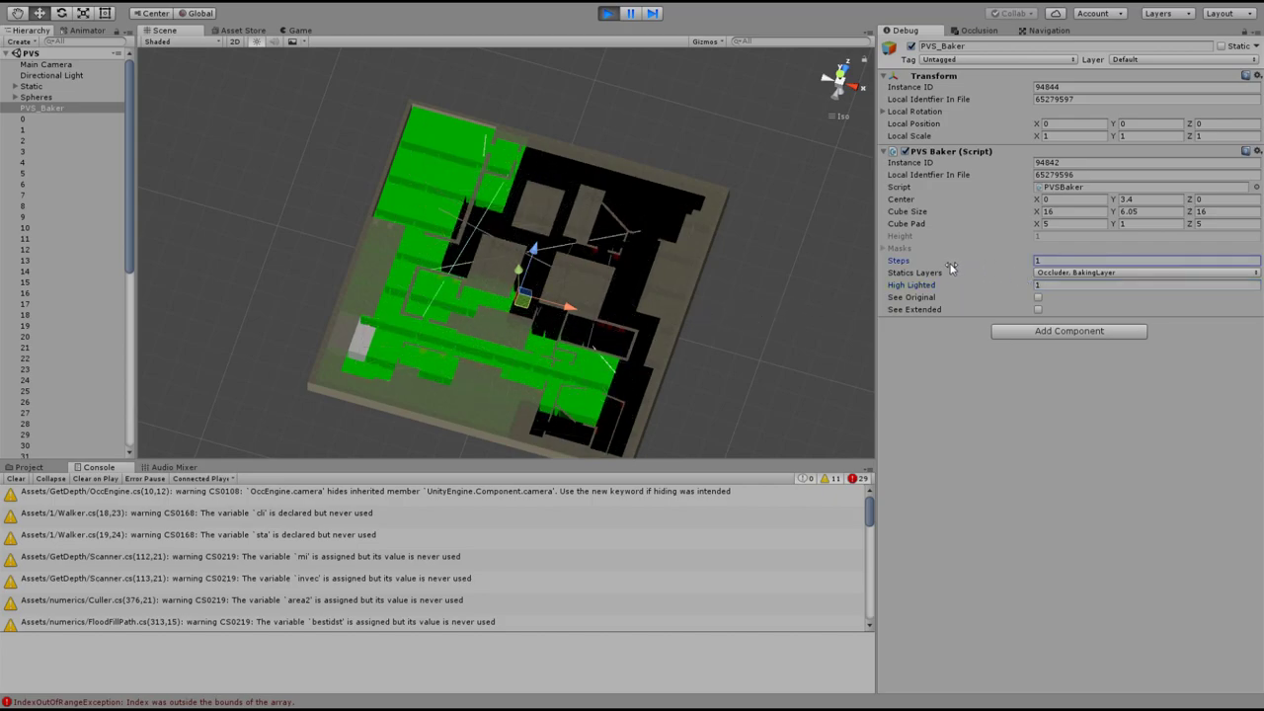
{"action": "type", "text": "1446"}
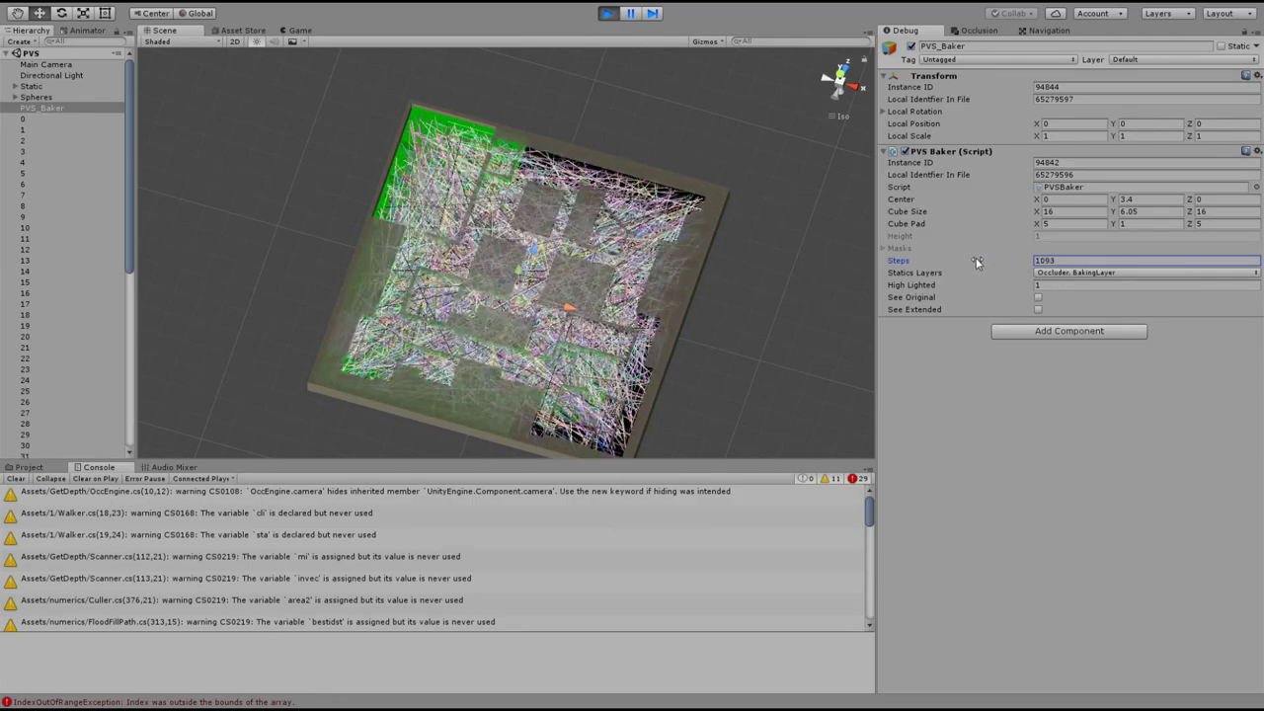
{"action": "left_click_drag", "start_coordinate": [976, 263], "coordinate": [830, 268]}
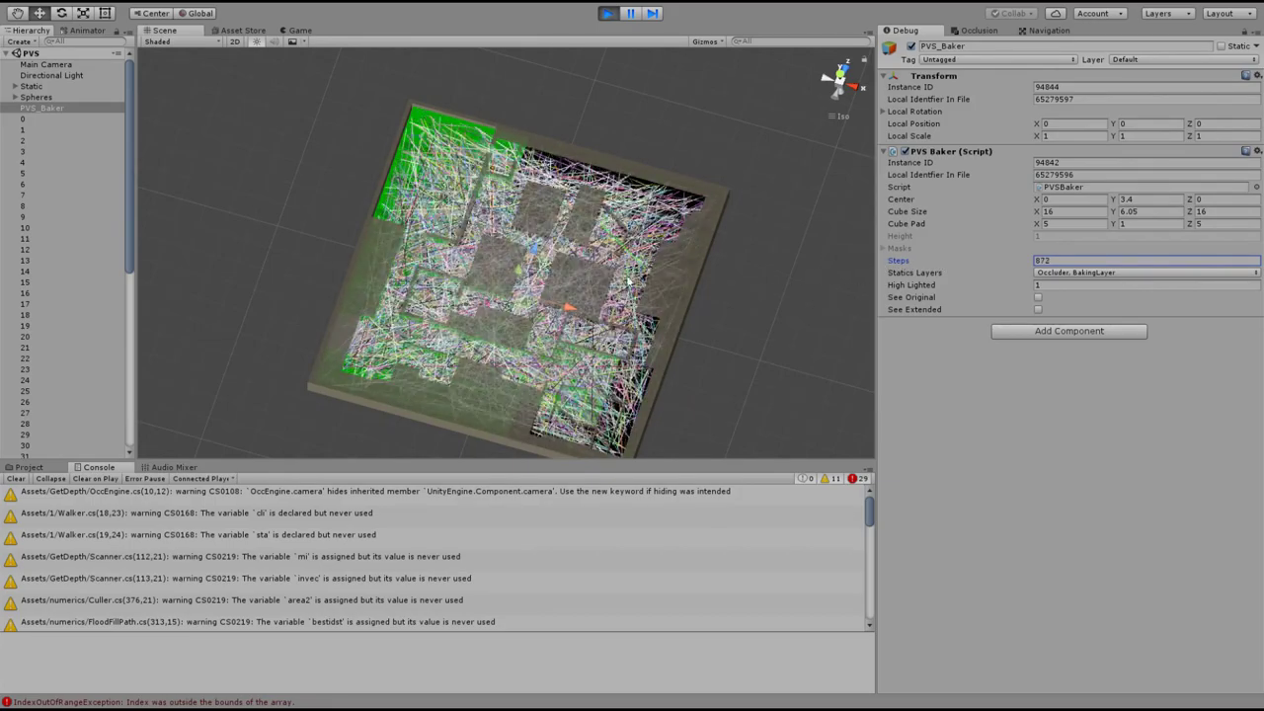
- Clear the Console, then orbit and pan the Scene view to reframe the level
{"action": "left_click", "coordinate": [13, 480]}
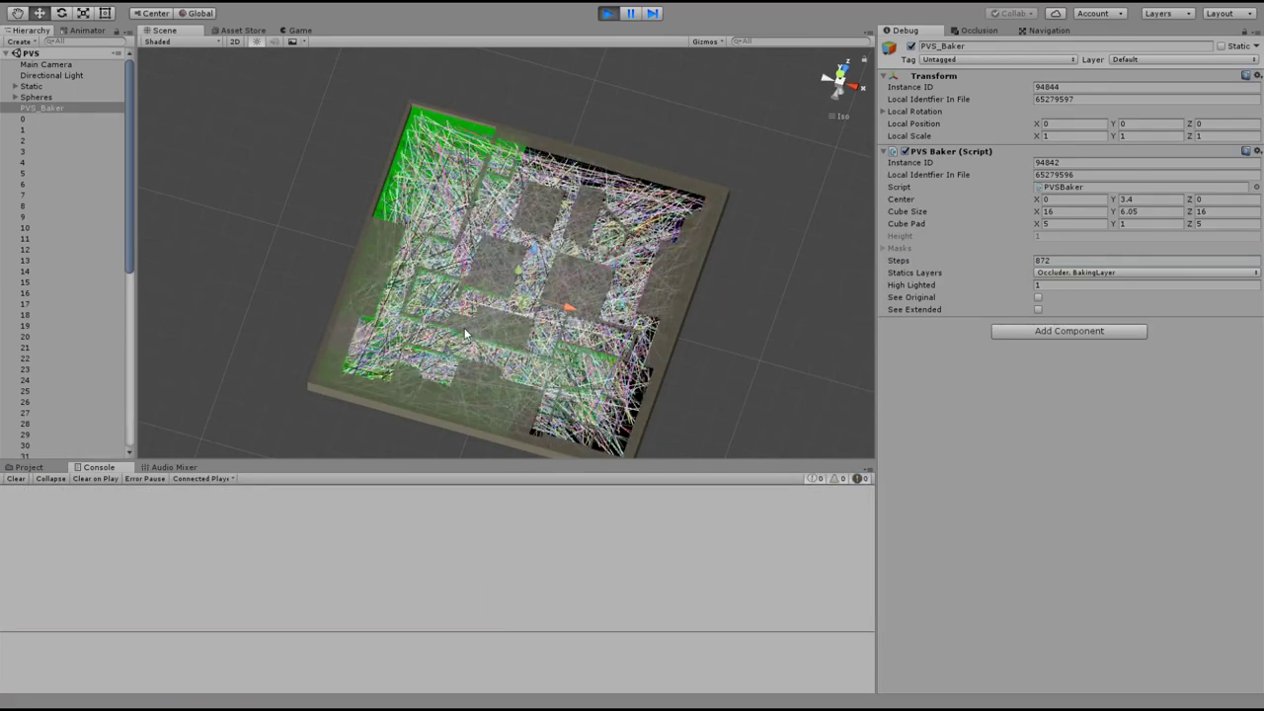
{"action": "left_click_drag", "start_coordinate": [468, 270], "coordinate": [796, 248], "text": "alt"}
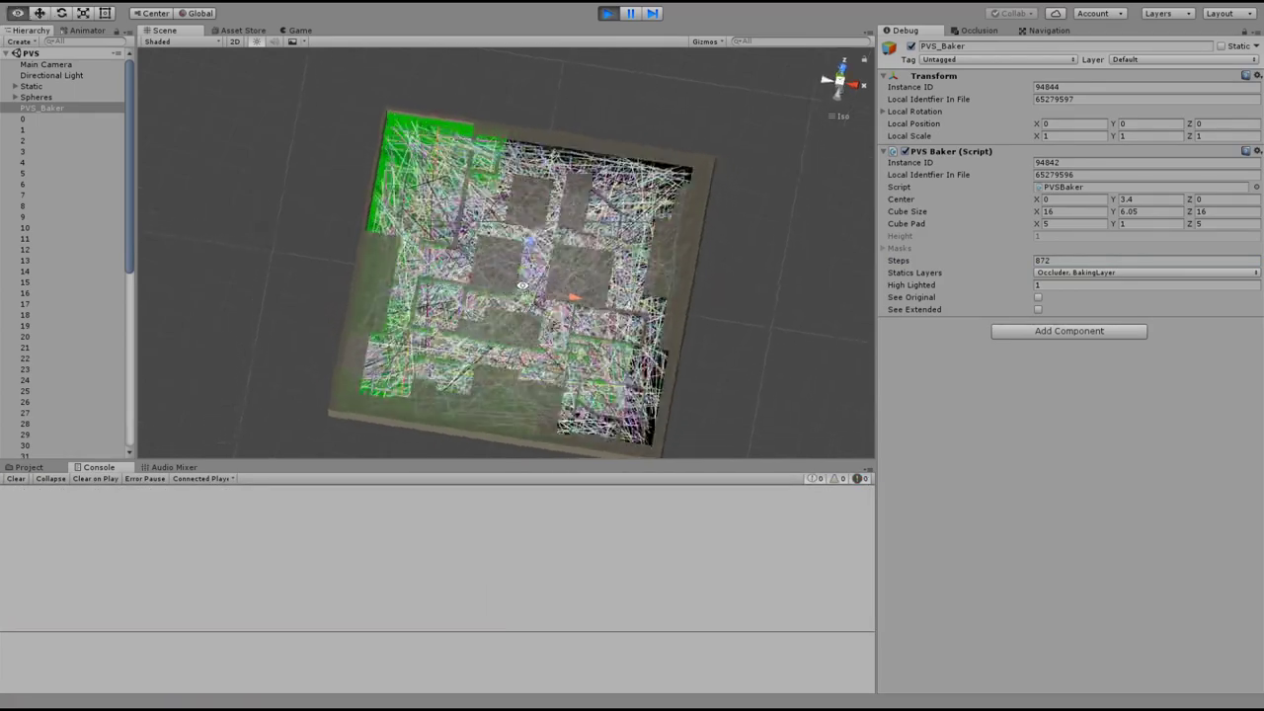
{"action": "middle_click_drag", "start_coordinate": [796, 248], "coordinate": [724, 109]}
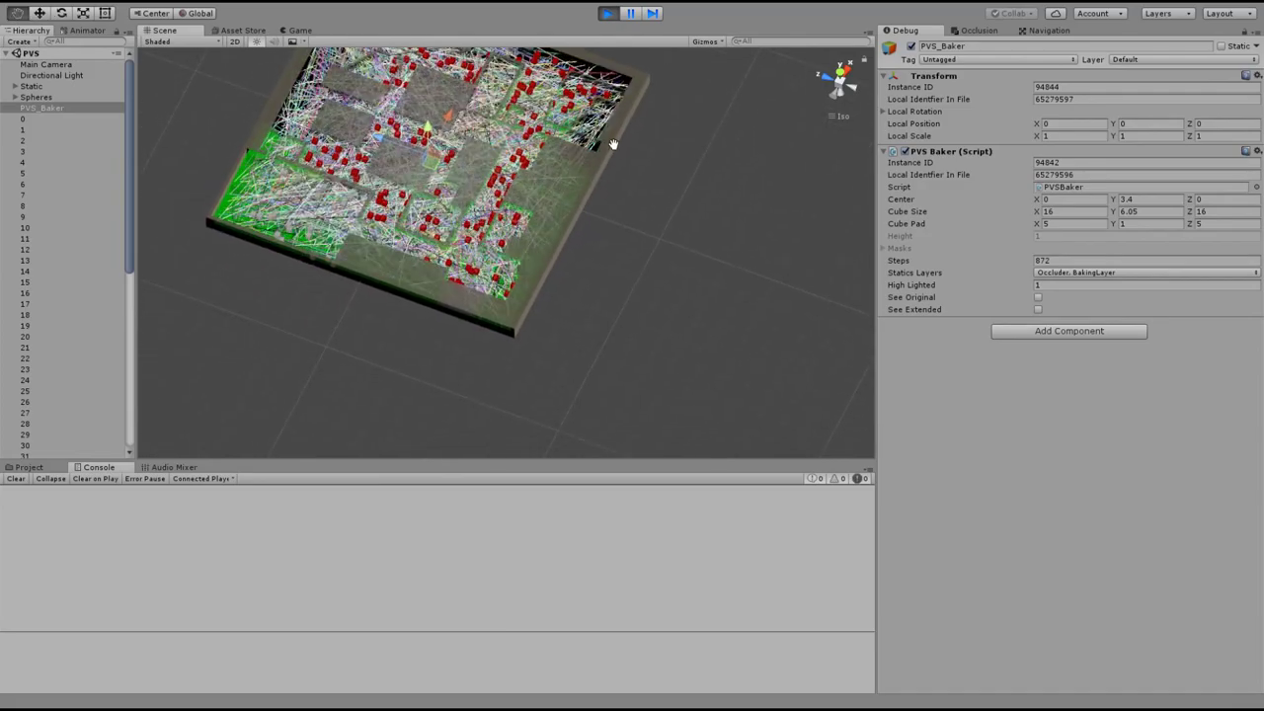
- Set Steps to 50 and orbit closer to the red sample cubes
{"action": "left_click", "coordinate": [1097, 259]}
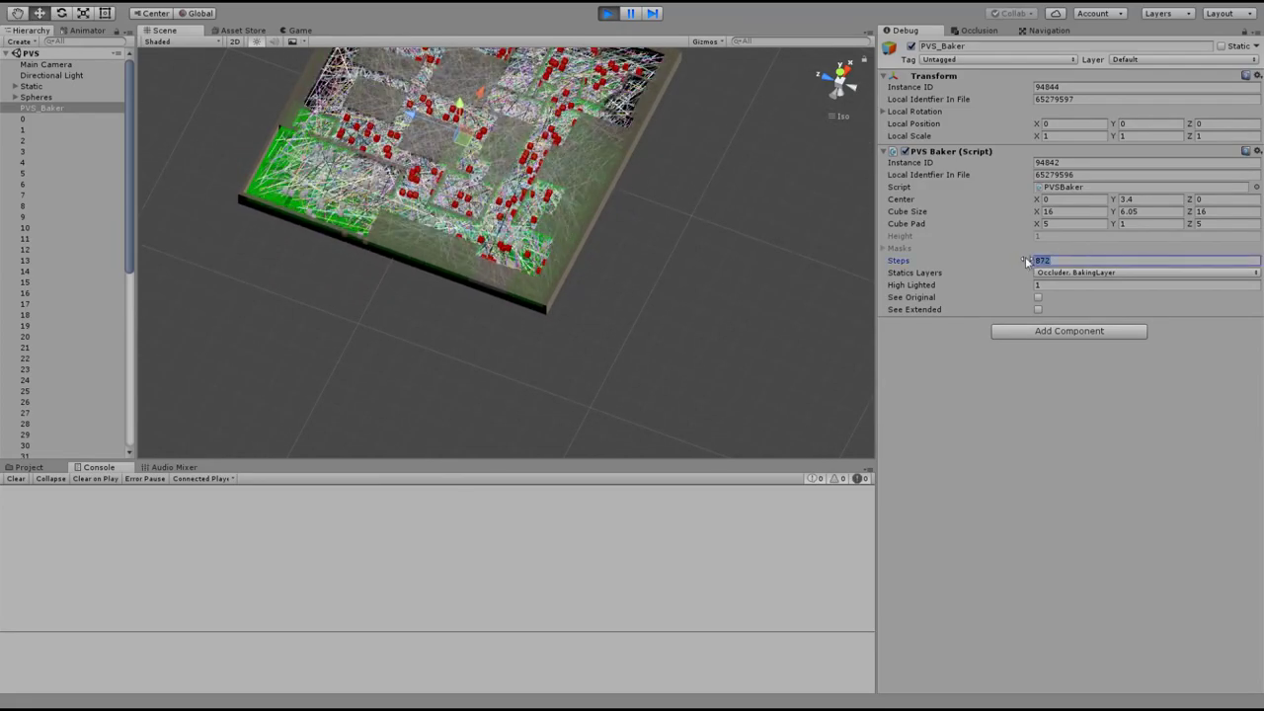
{"action": "type", "text": "50"}
{"action": "mouse_move", "coordinate": [481, 309]}
{"action": "left_mouse_down", "text": "alt"}
{"action": "mouse_move", "coordinate": [570, 263]}
{"action": "mouse_move", "coordinate": [669, 158]}
{"action": "mouse_move", "coordinate": [567, 210]}
{"action": "mouse_move", "coordinate": [542, 159]}
{"action": "mouse_move", "coordinate": [553, 189]}
{"action": "left_mouse_up", "text": "alt"}
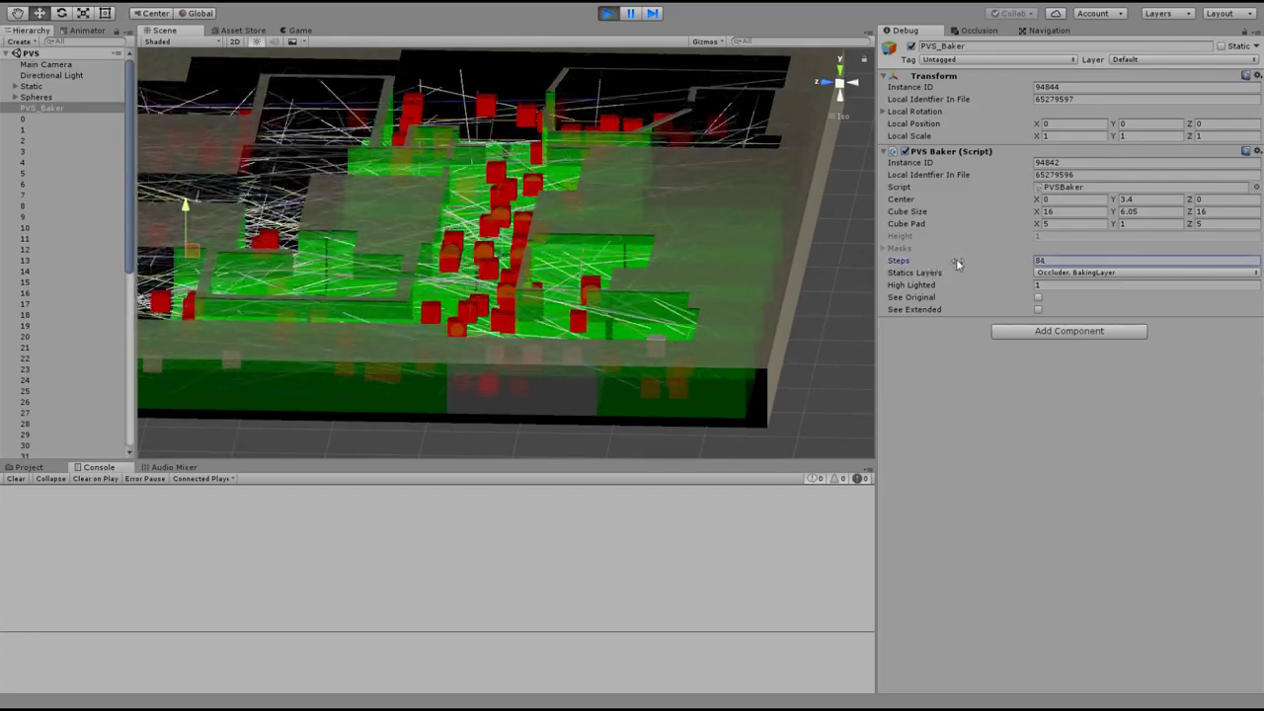
- Set Steps to 24 and view the green corridor obliquely in perspective
{"action": "left_click", "coordinate": [1036, 262]}
{"action": "type", "text": "100"}
{"action": "left_click_drag", "start_coordinate": [1036, 262], "coordinate": [915, 266]}
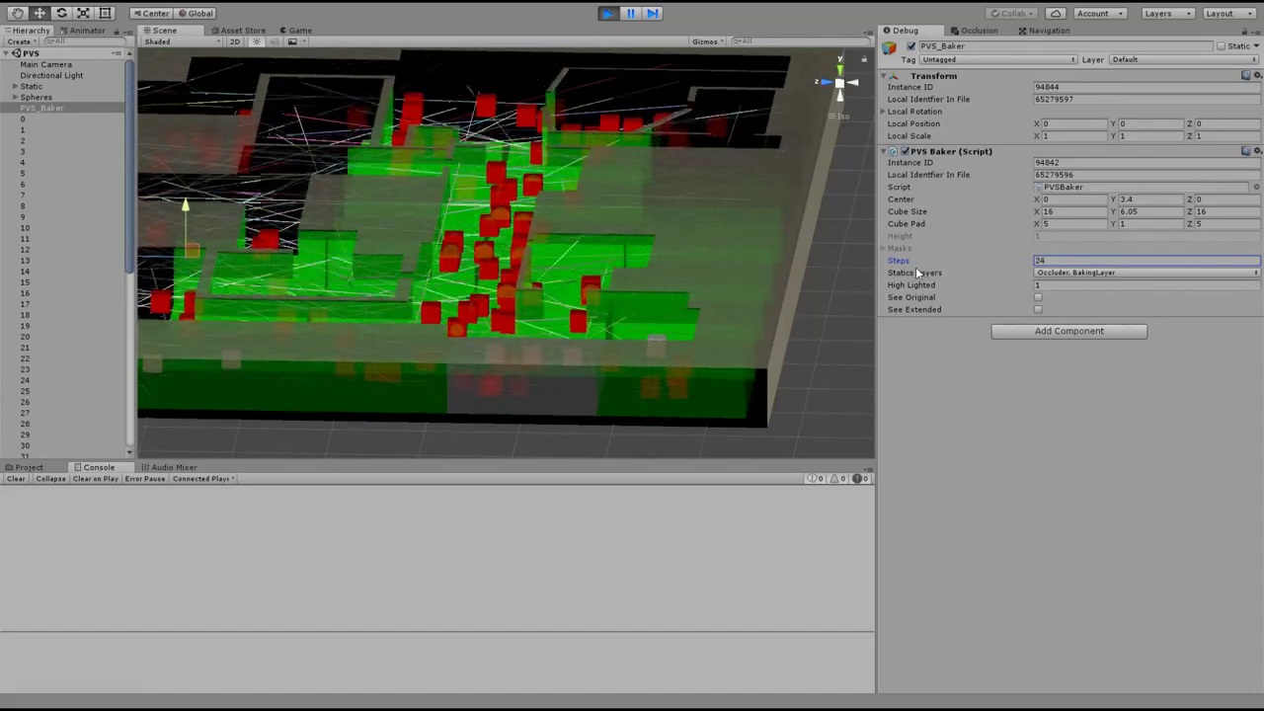
{"action": "mouse_move", "coordinate": [608, 128]}
{"action": "right_mouse_down"}
{"action": "mouse_move", "coordinate": [556, 240]}
{"action": "mouse_move", "coordinate": [581, 180]}
{"action": "mouse_move", "coordinate": [842, 87]}
{"action": "right_mouse_up"}
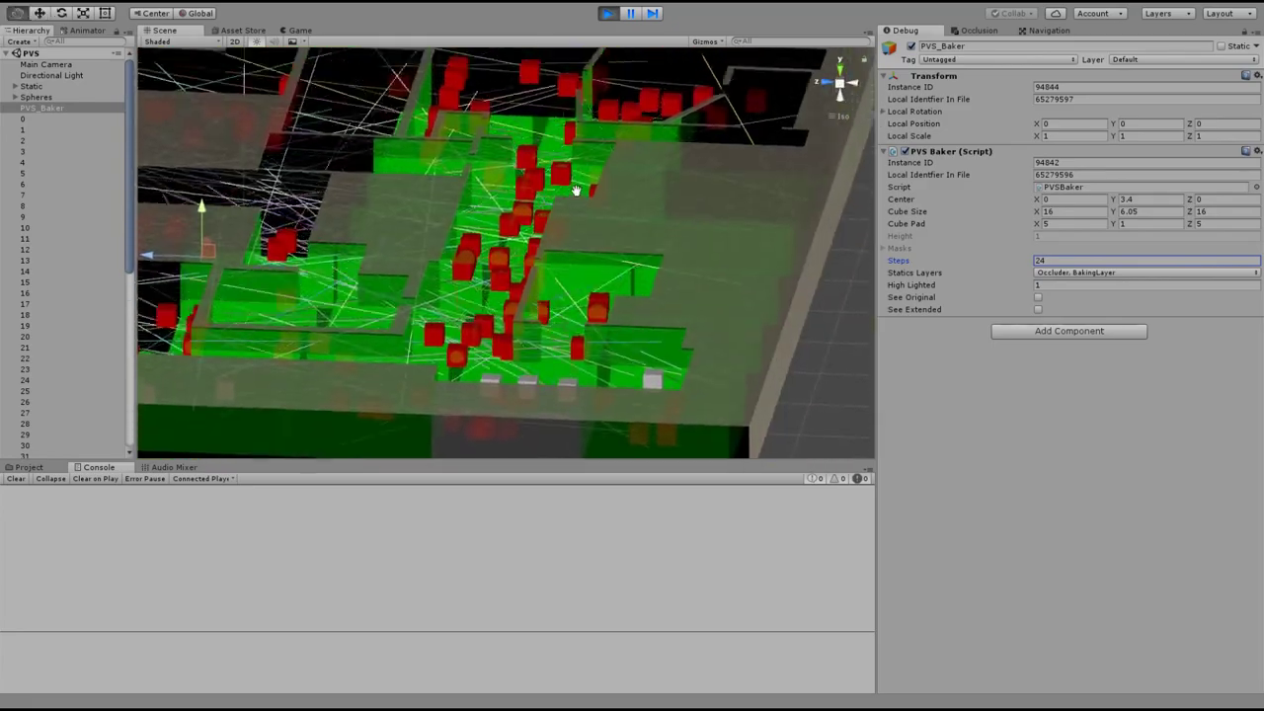
{"action": "left_click", "coordinate": [843, 86]}
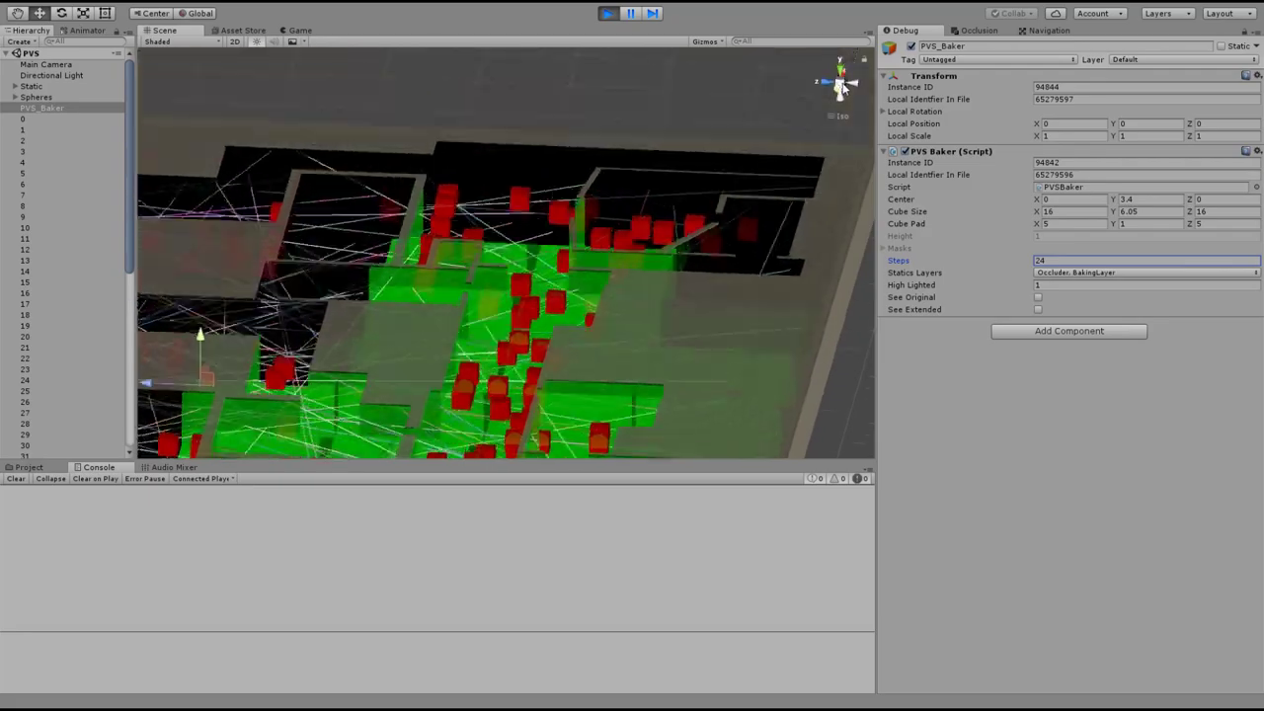
{"action": "mouse_move", "coordinate": [663, 188]}
{"action": "right_mouse_down"}
{"action": "mouse_move", "coordinate": [596, 396]}
{"action": "mouse_move", "coordinate": [538, 466]}
{"action": "mouse_move", "coordinate": [593, 279]}
{"action": "mouse_move", "coordinate": [641, 274]}
{"action": "right_mouse_up"}
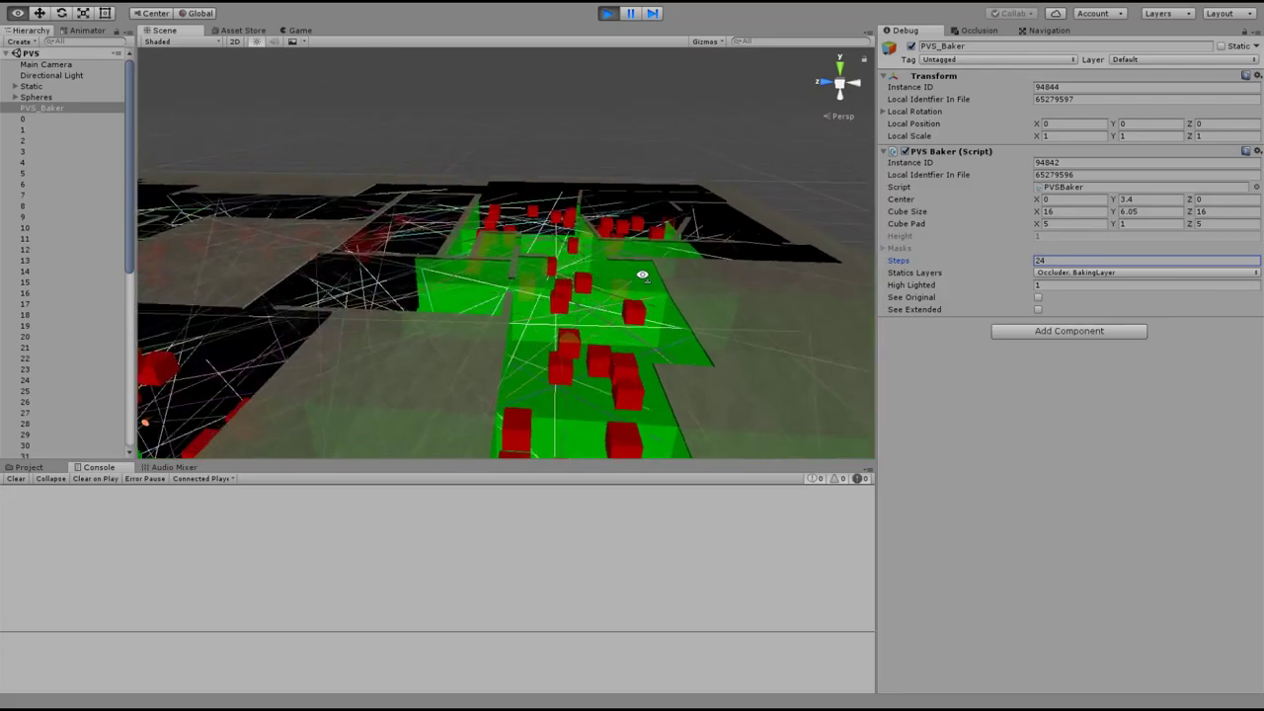
- Fly forward down the green corridor toward the red sample cubes
{"action": "mouse_move", "coordinate": [641, 274]}
{"action": "right_mouse_down"}
{"action": "mouse_move", "coordinate": [627, 318]}
{"action": "mouse_move", "coordinate": [636, 422]}
{"action": "mouse_move", "coordinate": [637, 382]}
{"action": "right_mouse_up"}
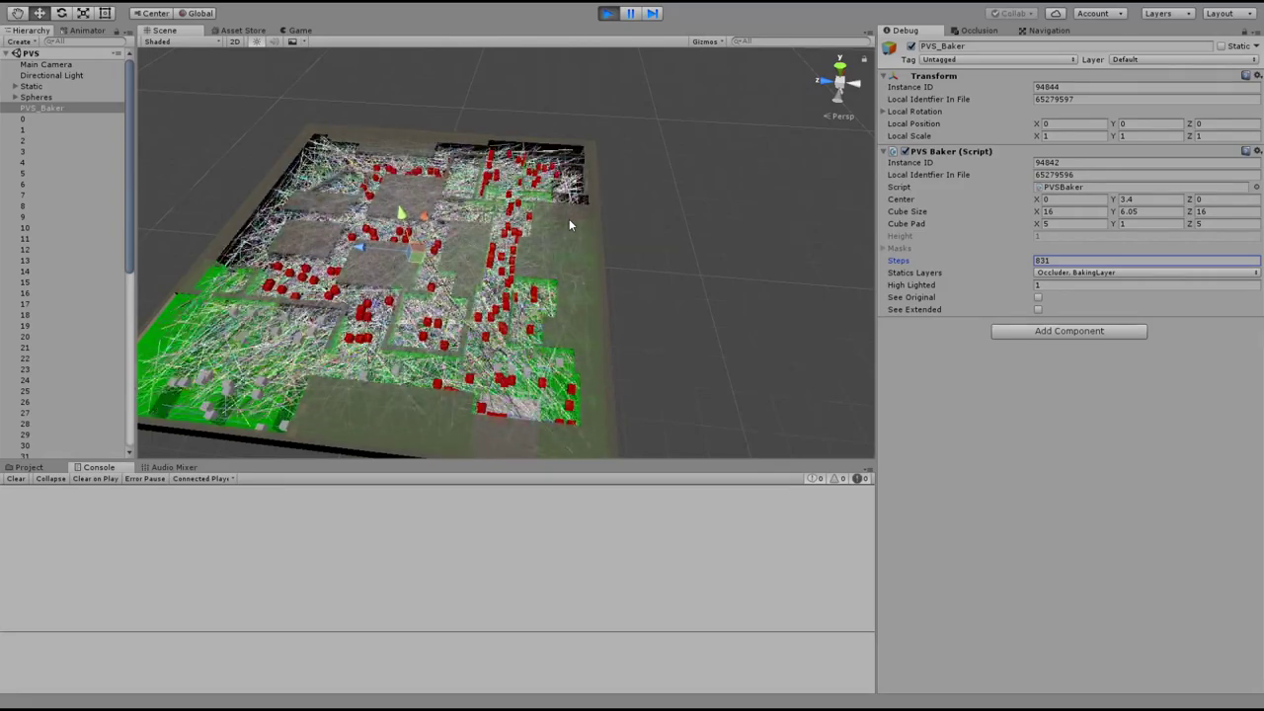
- Tilt to a more top-down view and orbit to see the rays and red cubes
{"action": "mouse_move", "coordinate": [569, 218]}
{"action": "right_mouse_down"}
{"action": "mouse_move", "coordinate": [572, 250]}
{"action": "mouse_move", "coordinate": [558, 231]}
{"action": "right_mouse_up"}
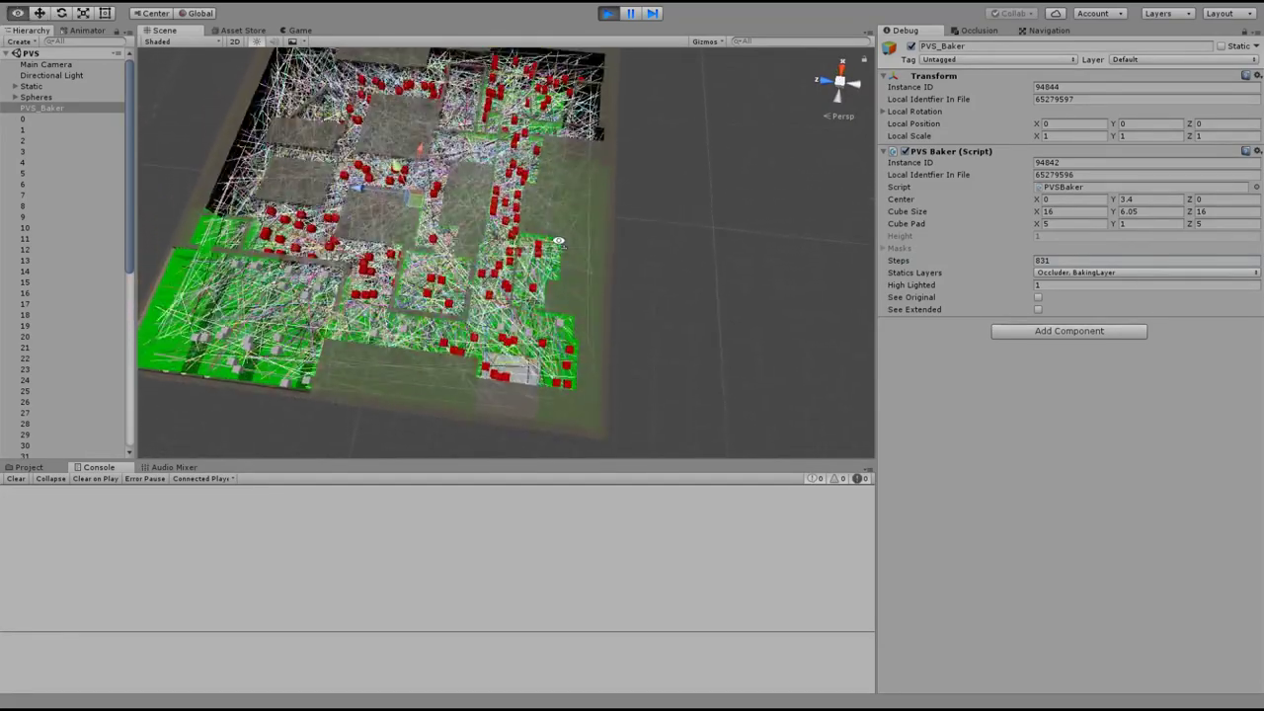
{"action": "right_click_drag", "start_coordinate": [558, 231], "coordinate": [556, 259]}
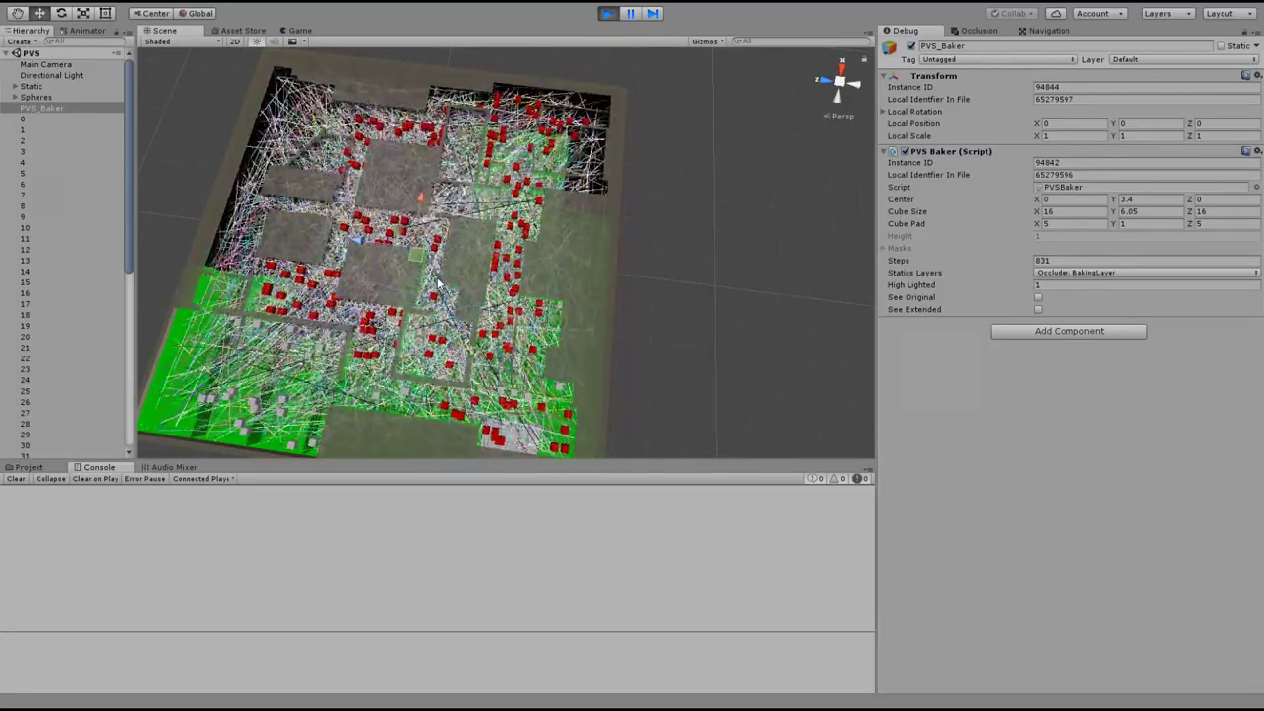
{"action": "mouse_move", "coordinate": [439, 284]}
{"action": "left_mouse_down", "text": "alt"}
{"action": "mouse_move", "coordinate": [667, 318]}
{"action": "mouse_move", "coordinate": [679, 288]}
{"action": "left_mouse_up", "text": "alt"}
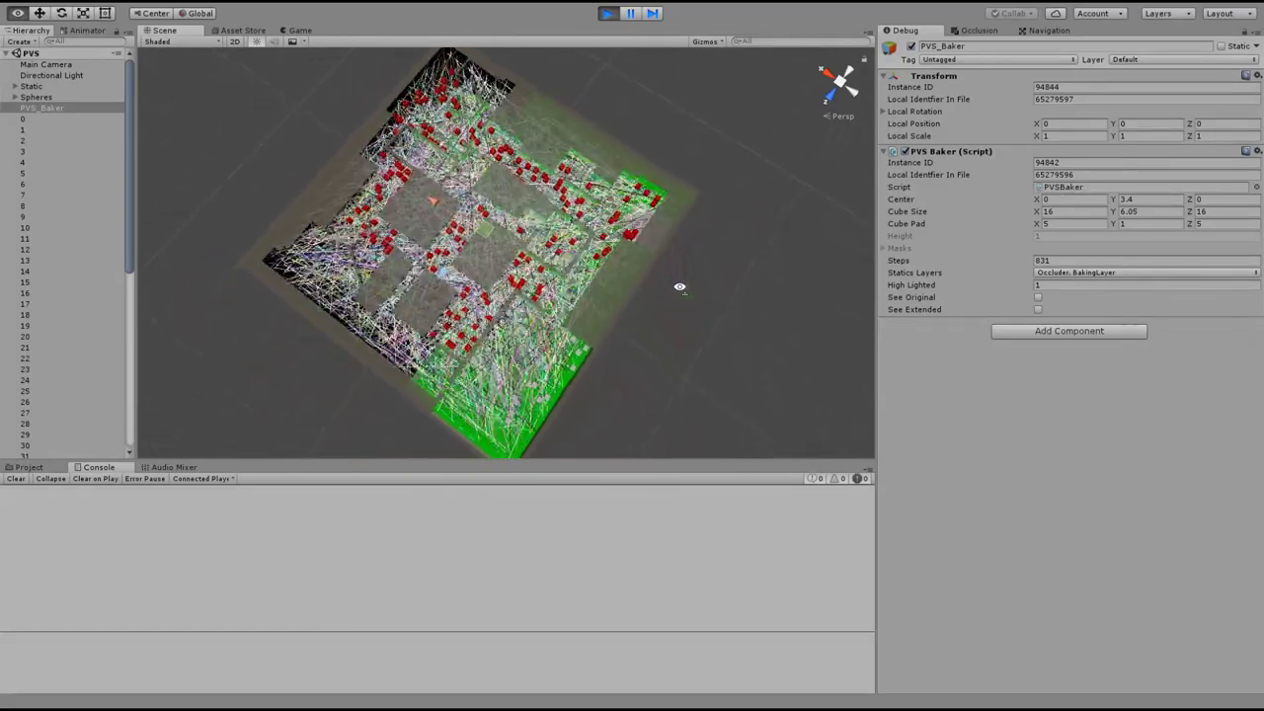